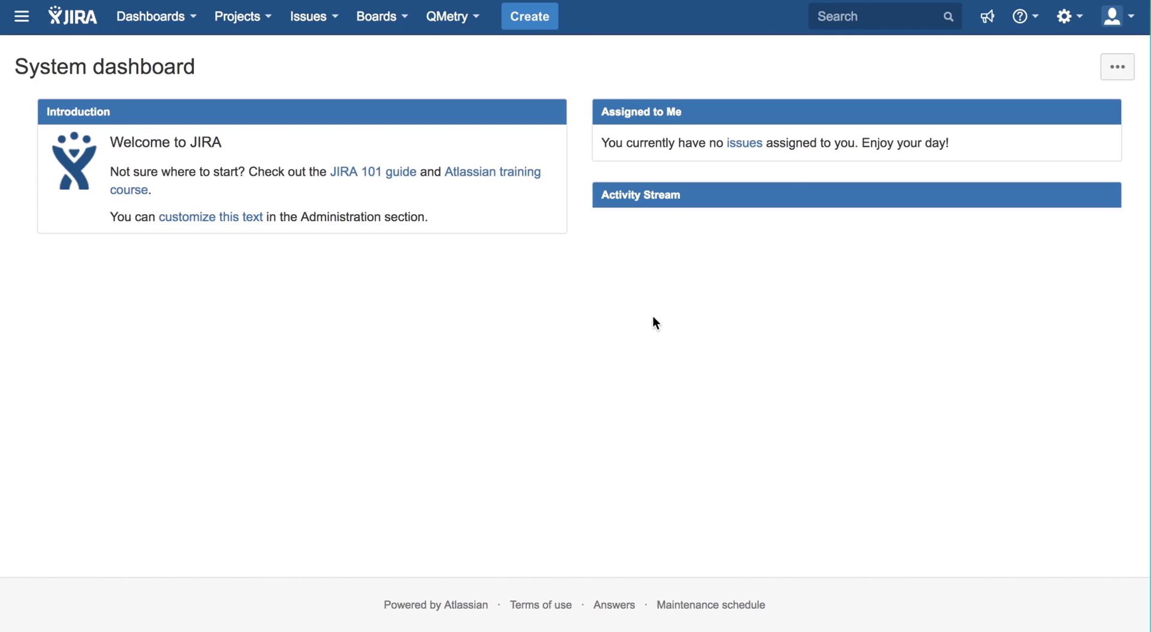
Create a Story in the FlyHigh (FLYH) project with the summary "As a flyer, I should be able to search flights"
click(533, 24)
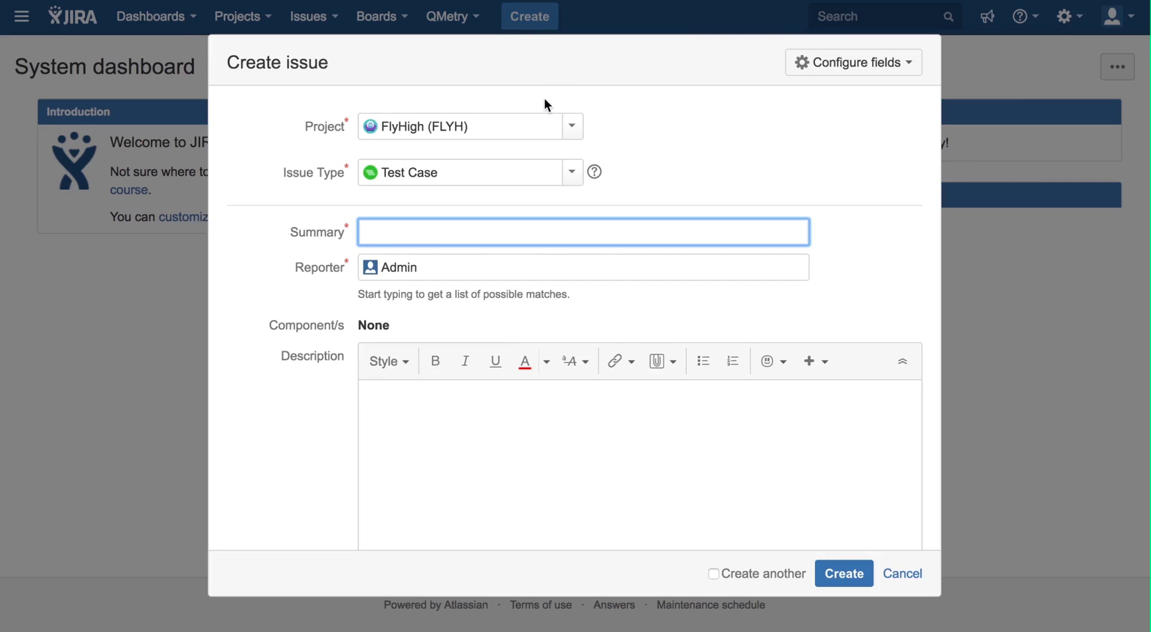
click(578, 173)
click(568, 223)
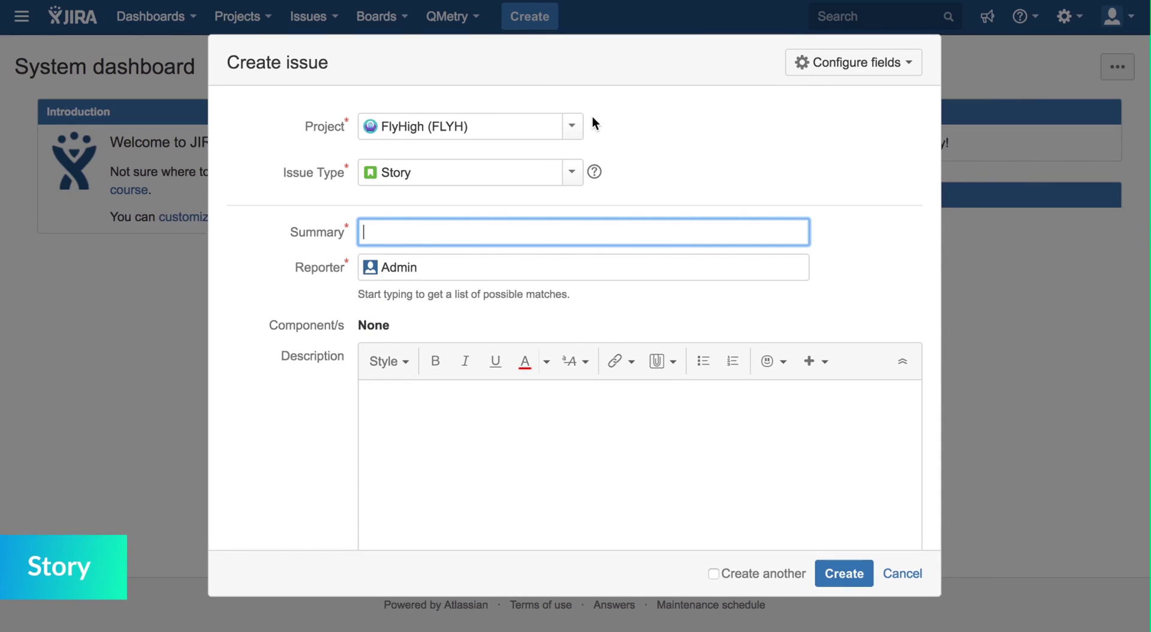
scroll(642, 218, down, 1)
click(643, 218)
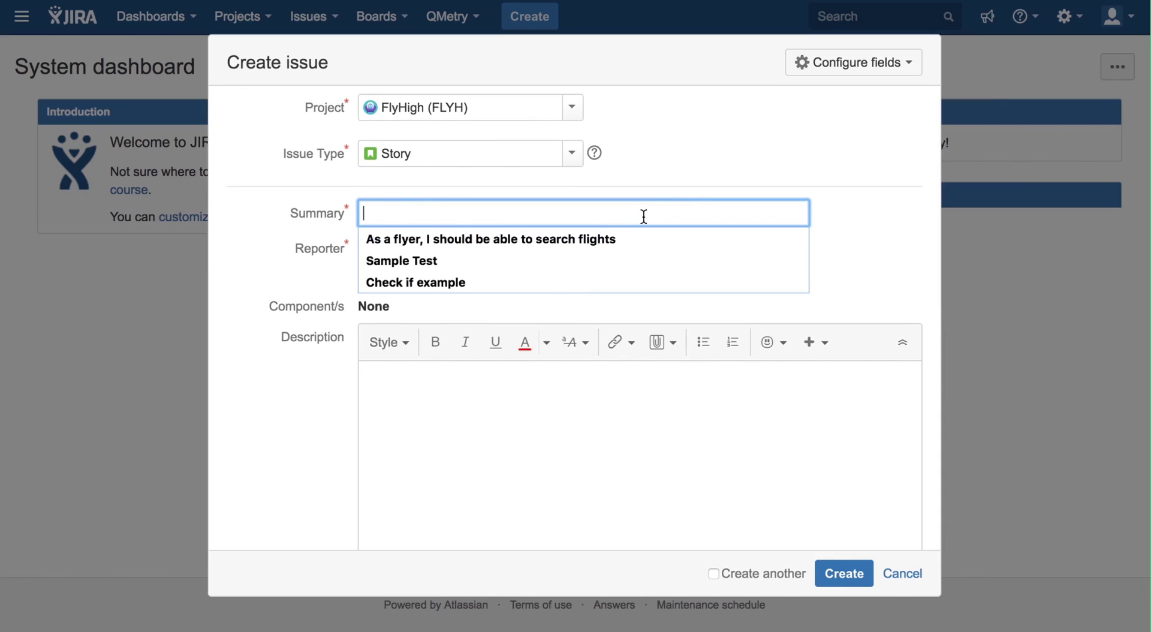
click(640, 244)
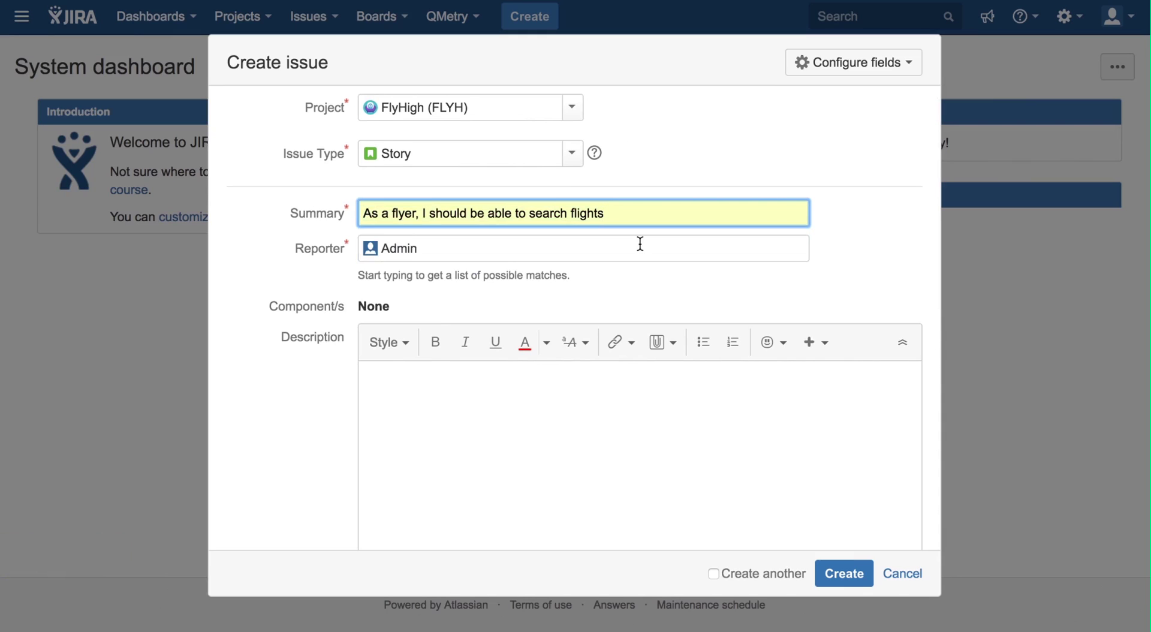
scroll(813, 362, down, 3)
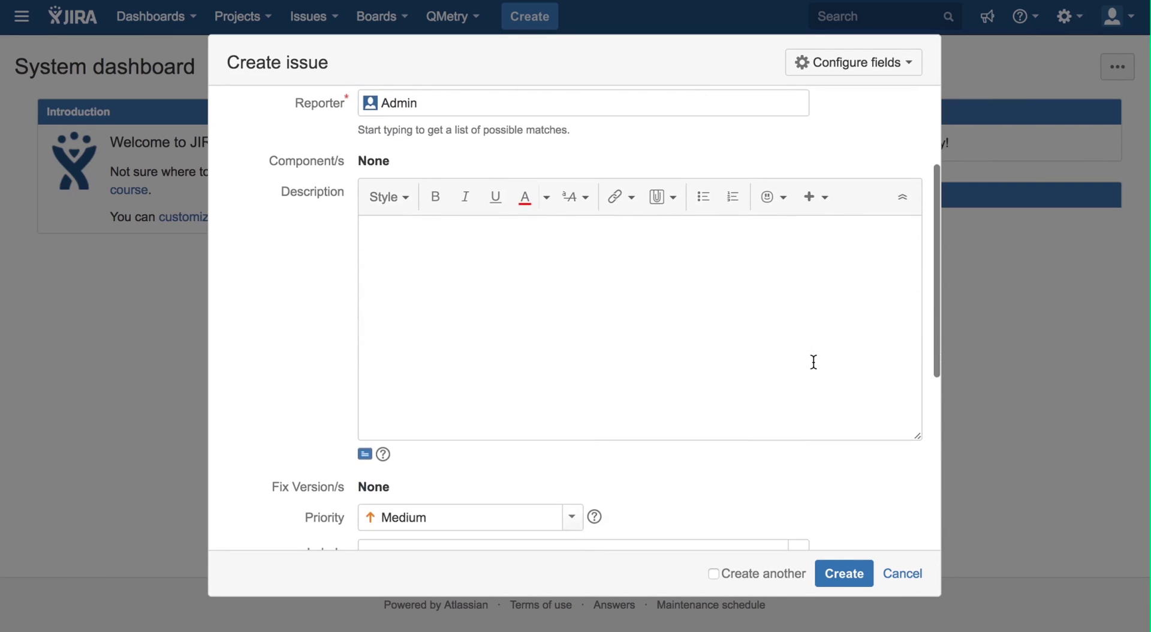
scroll(852, 331, down, 3)
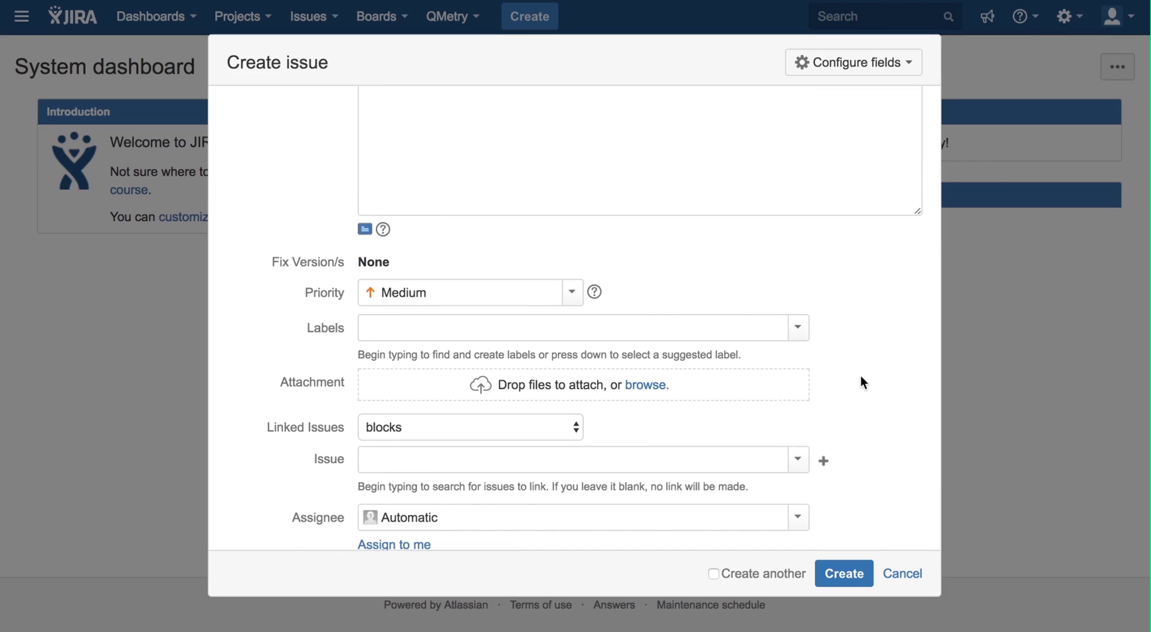
scroll(862, 380, down, 3)
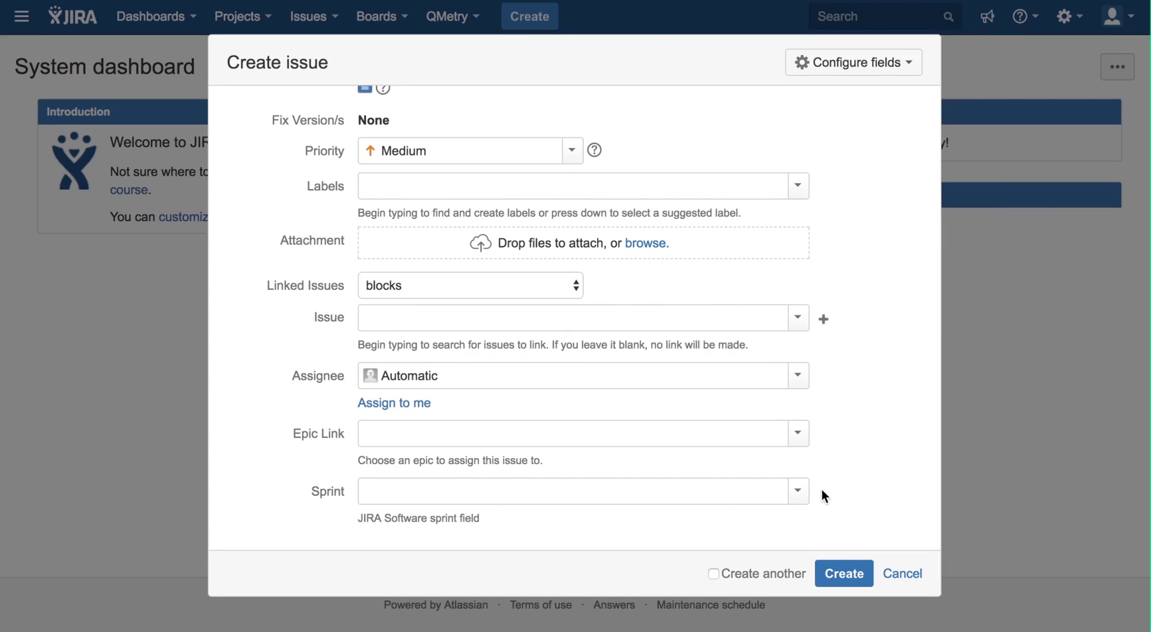
click(844, 576)
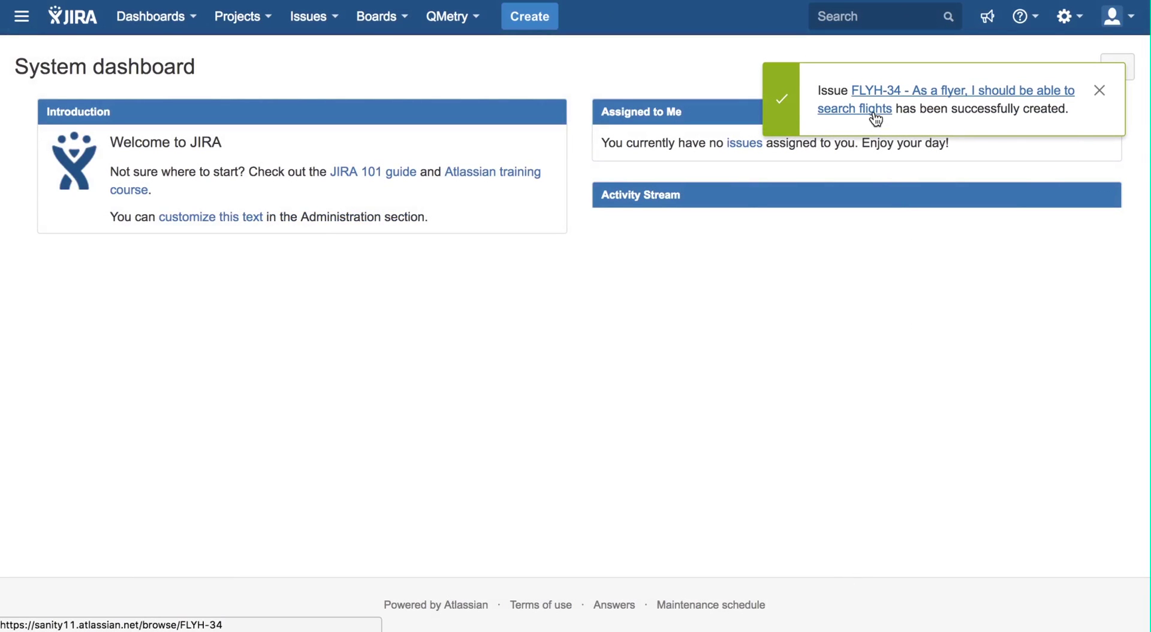
Open the newly created story and view the form for adding a test case to it, without creating one
click(874, 115)
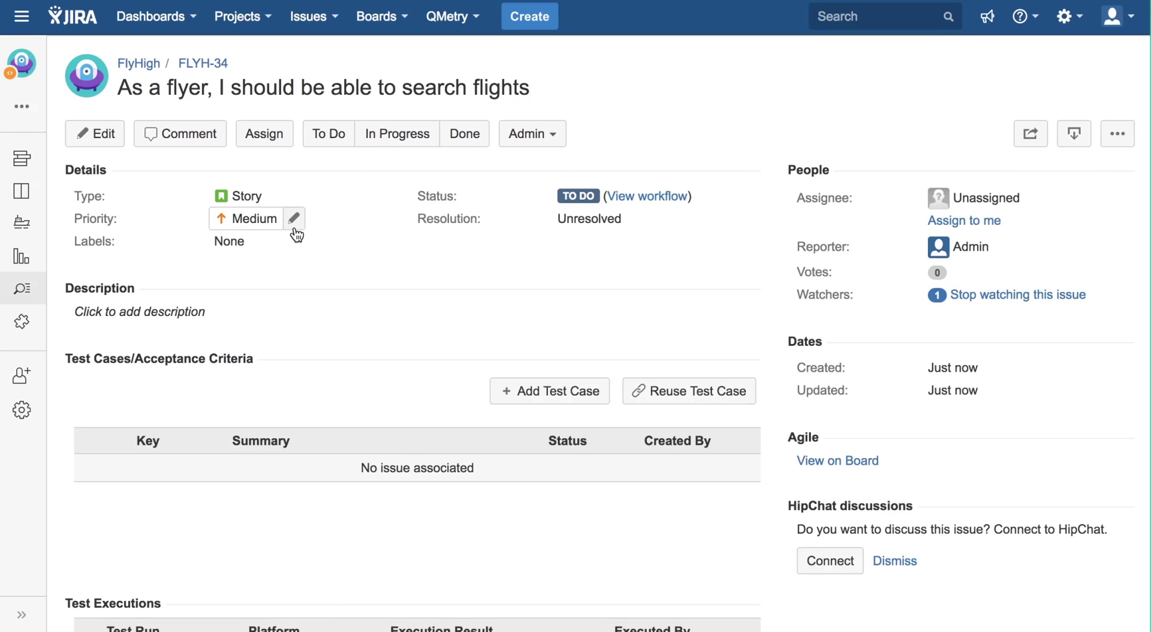
scroll(790, 292, down, 5)
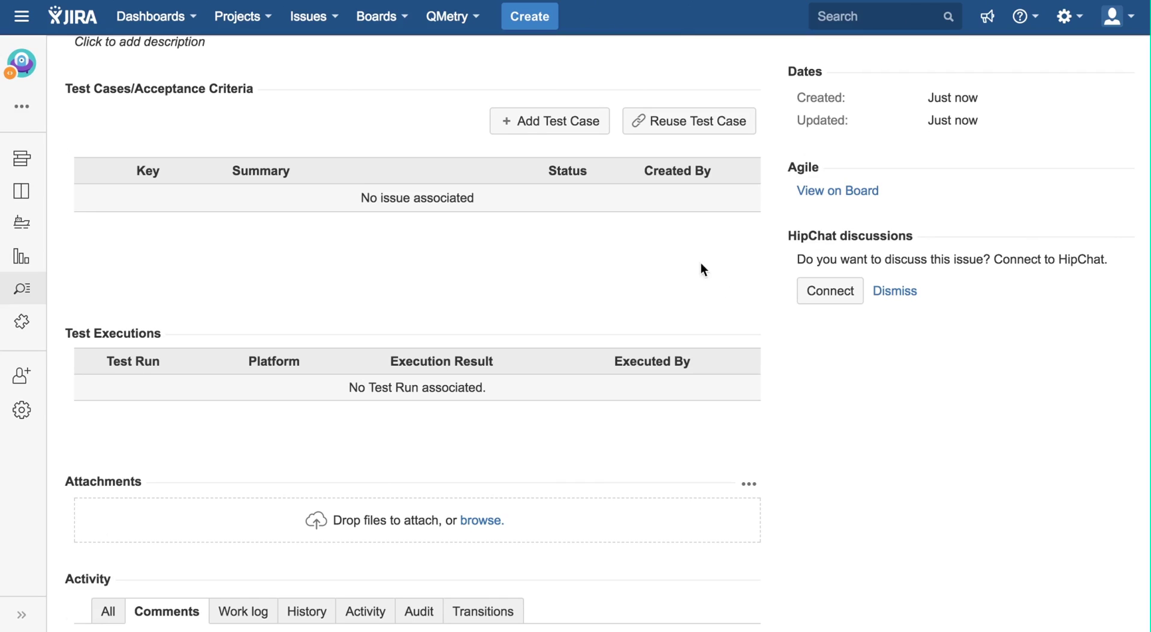
click(592, 130)
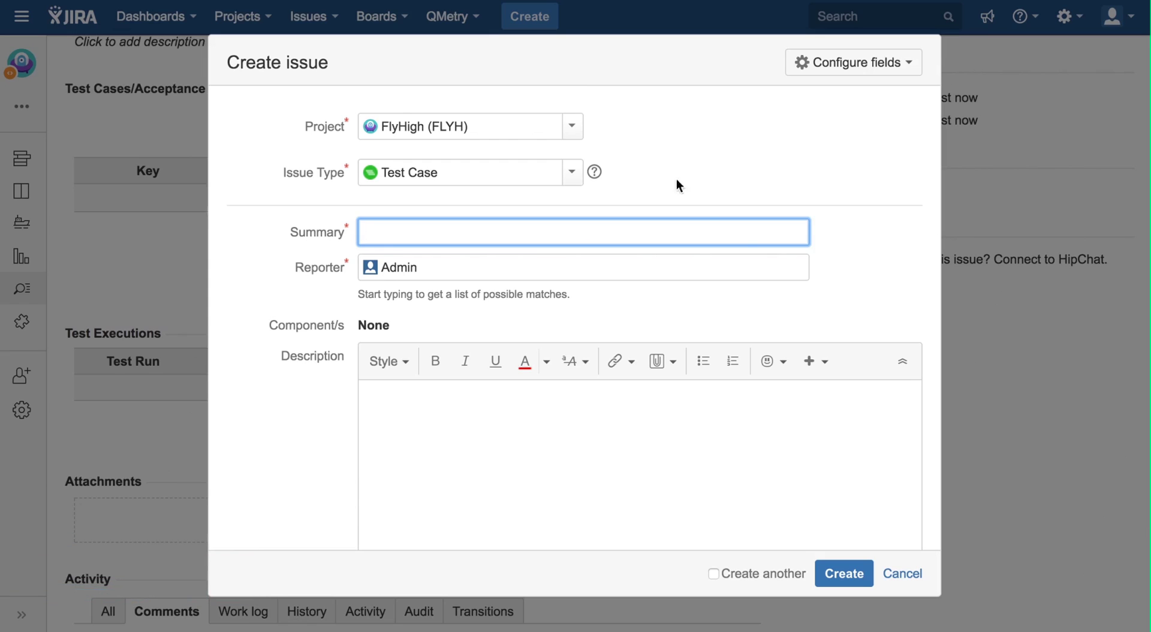
click(902, 574)
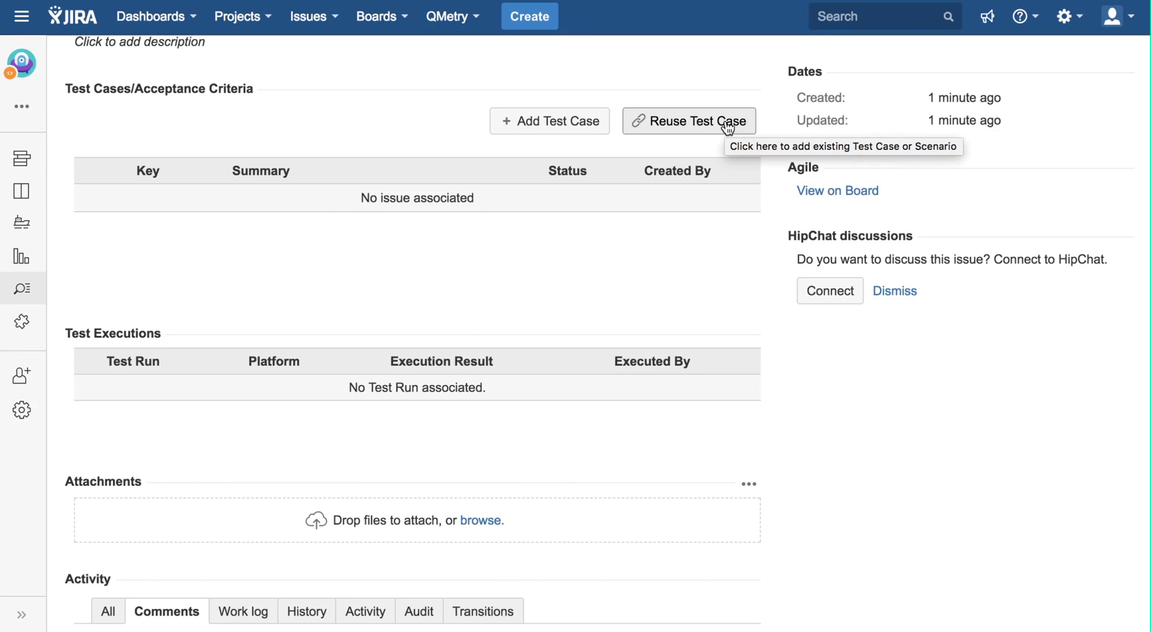
Find reusable issues whose summary contains "verify" and link test case FLYH-2 "Verify if flyer is able to search flights" to the story
click(727, 127)
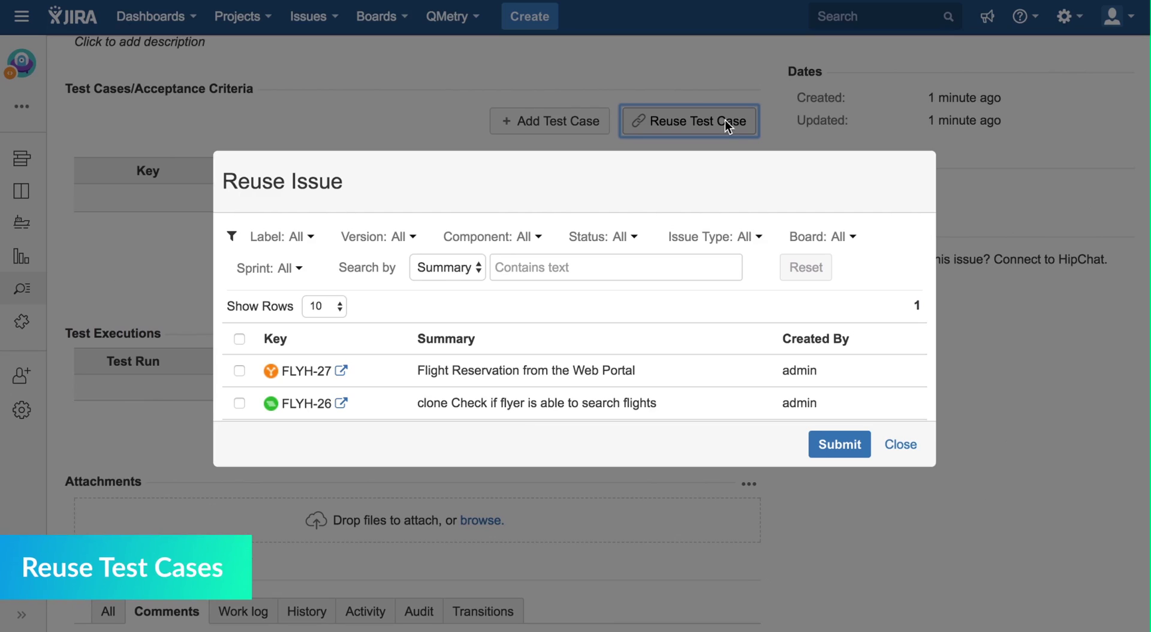
click(621, 275)
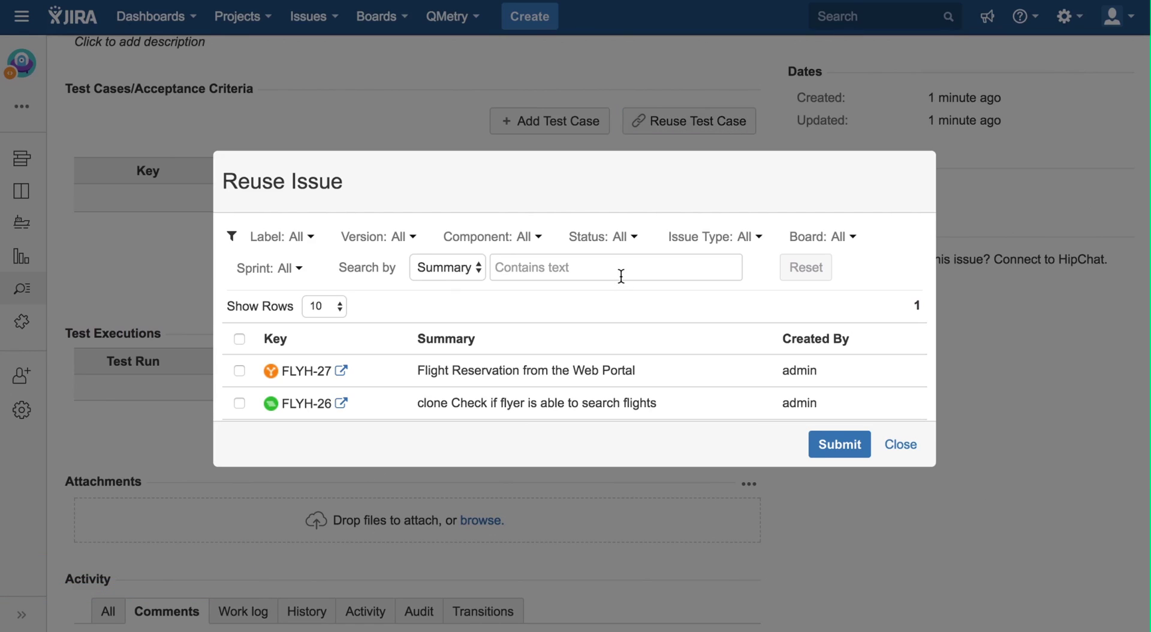
text(v)
key(Down)
key(Return)
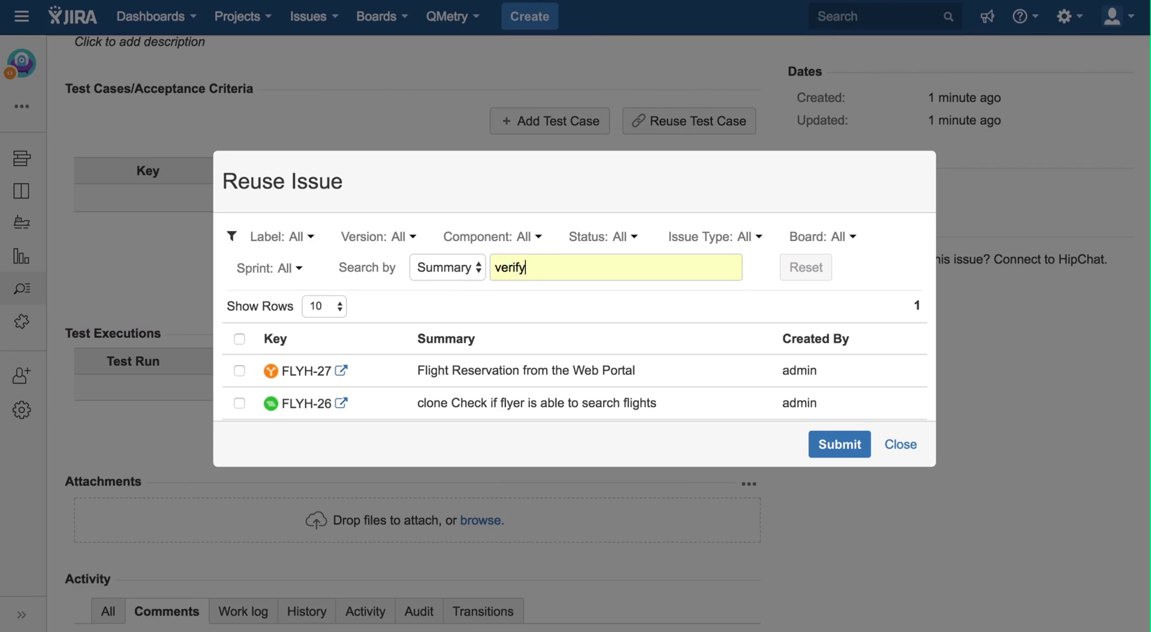
key(Return)
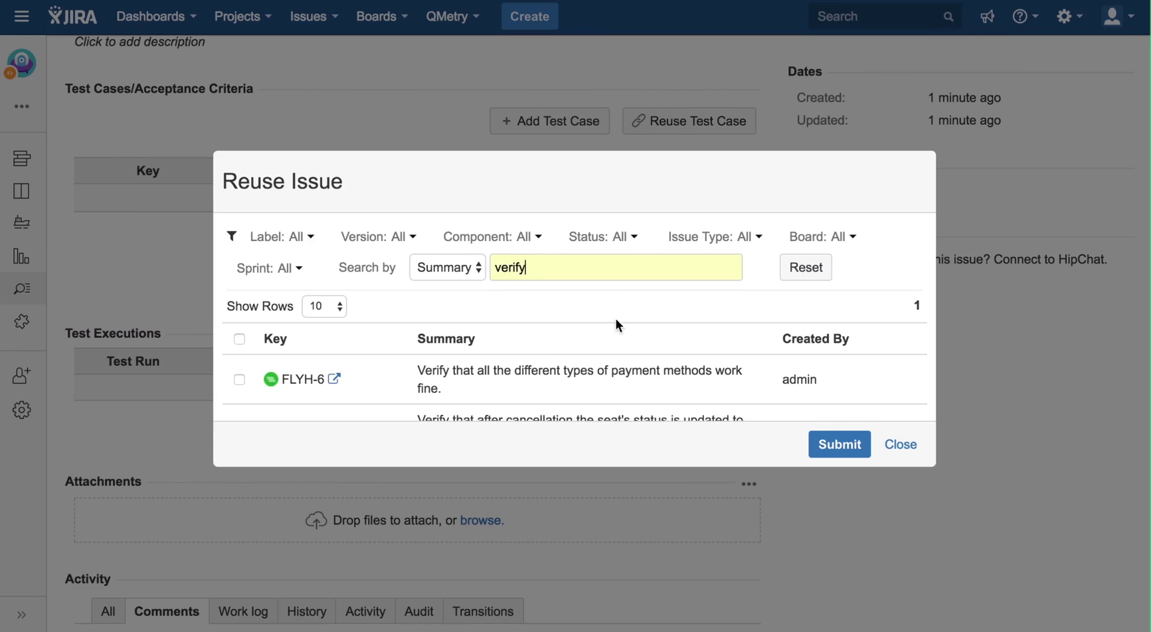
scroll(616, 319, down, 2)
scroll(616, 325, down, 4)
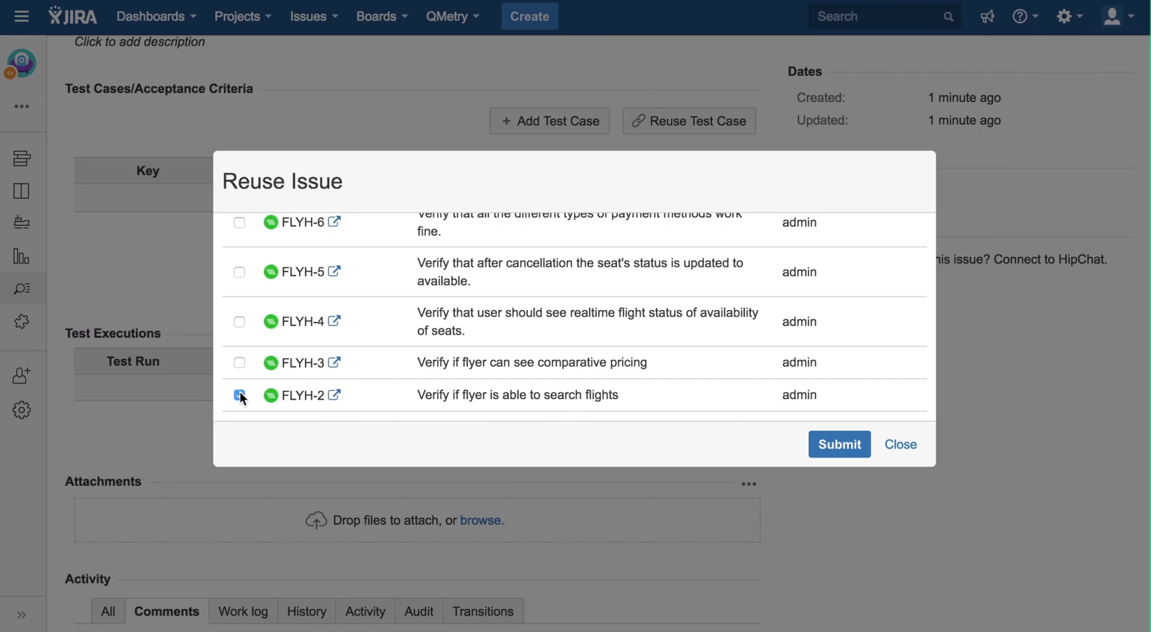
click(831, 443)
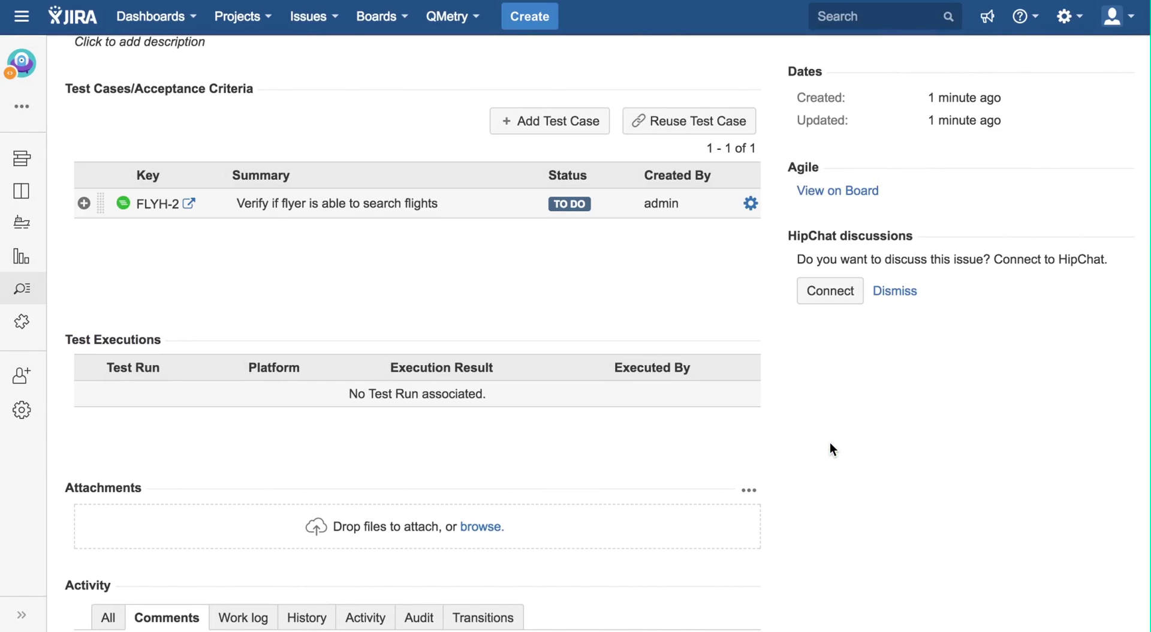
Expand linked test case FLYH-2 within the story and examine its test steps and the entry row for a new step
click(84, 204)
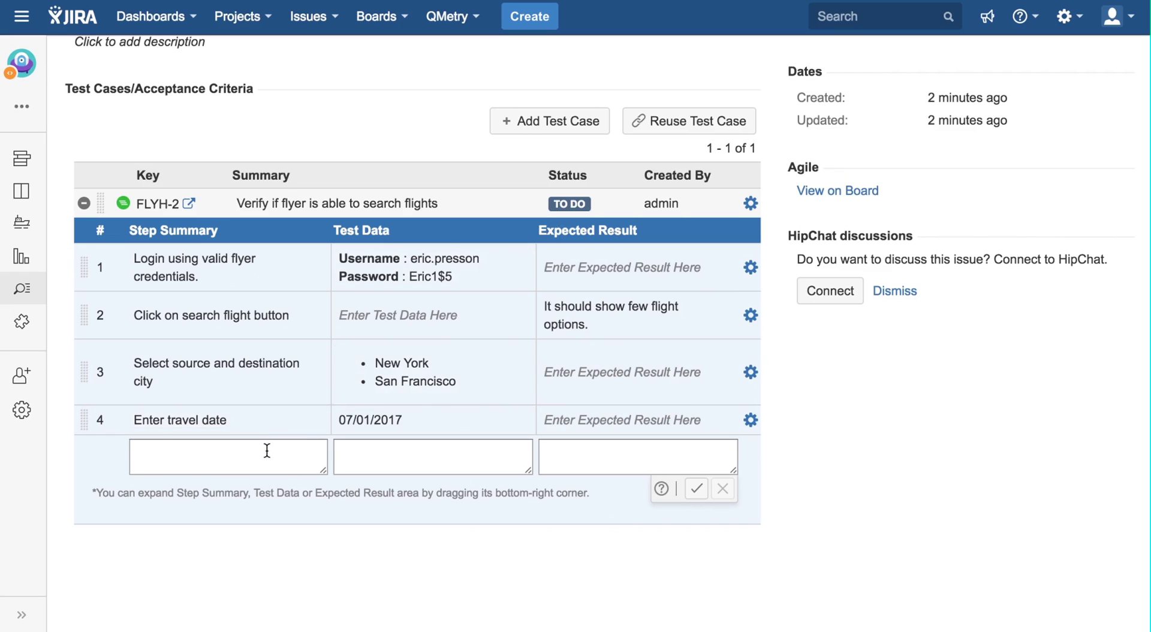
click(431, 451)
mouse_move(322, 472)
mouse_down()
mouse_move(325, 529)
mouse_move(323, 472)
mouse_up()
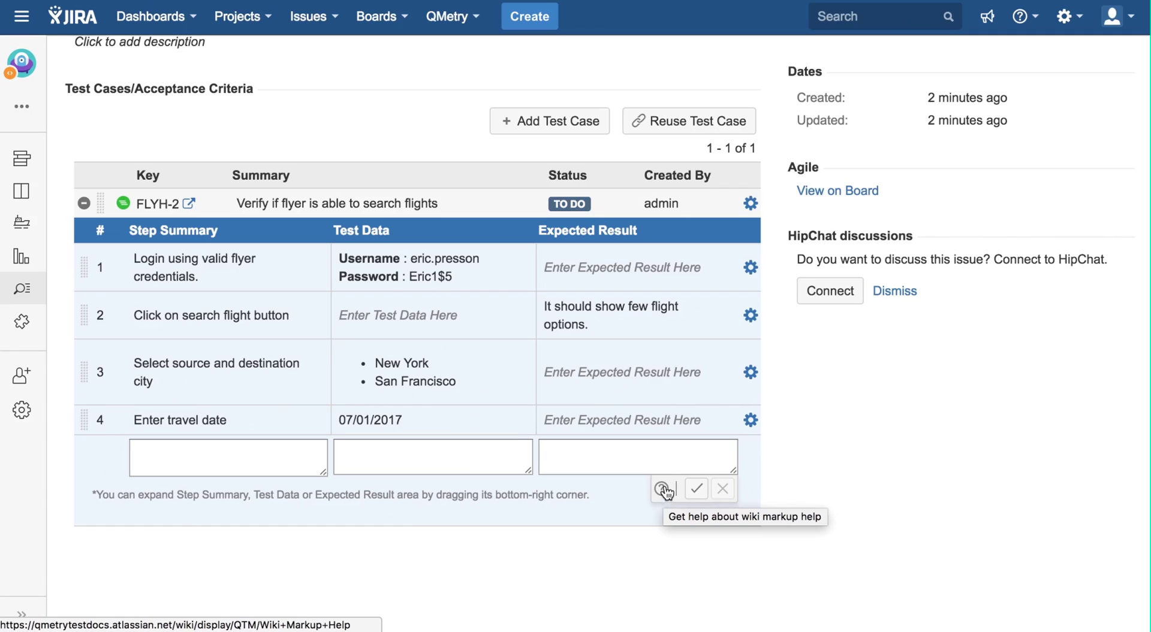
Clone the first test step of FLYH-2, "Login using valid flyer credentials.", and delete the copy
click(749, 268)
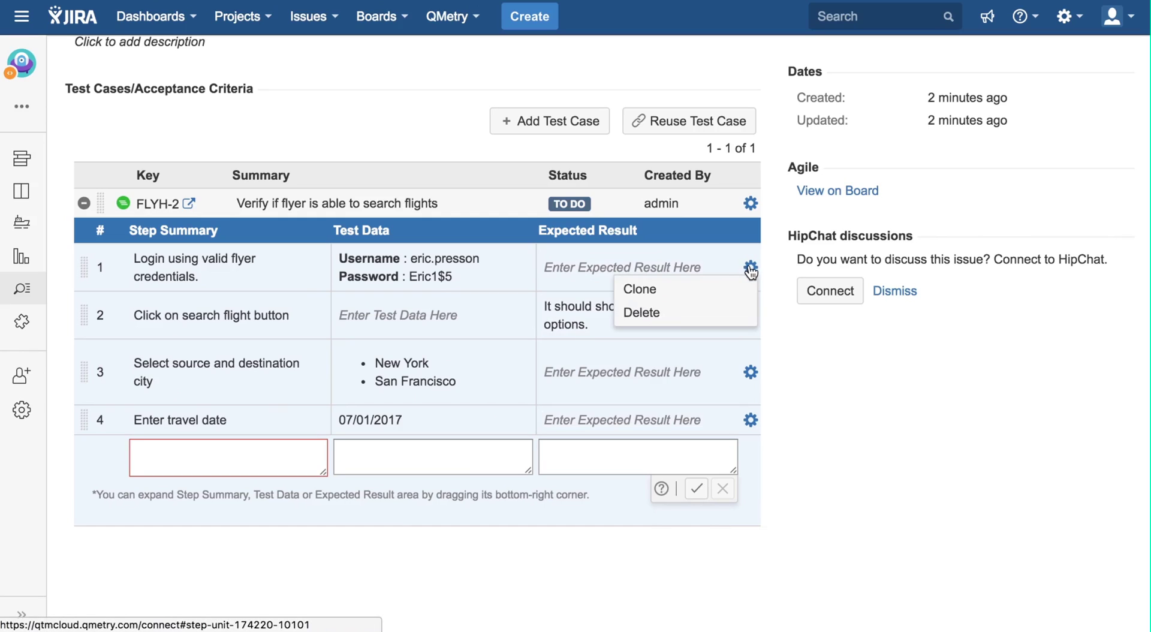
click(726, 290)
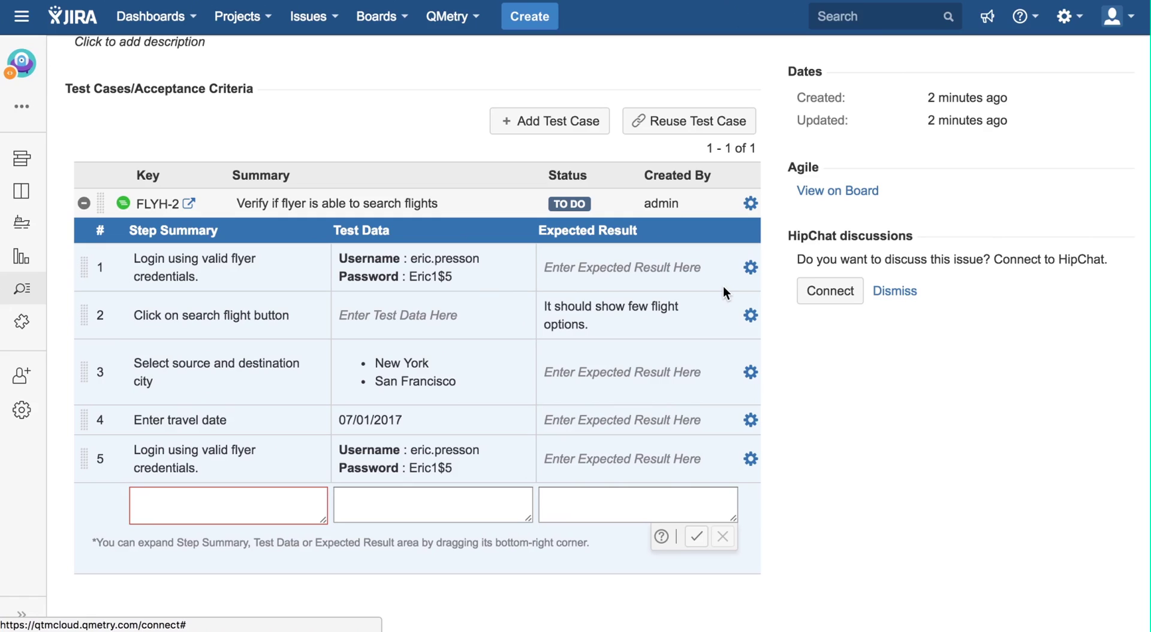
click(750, 459)
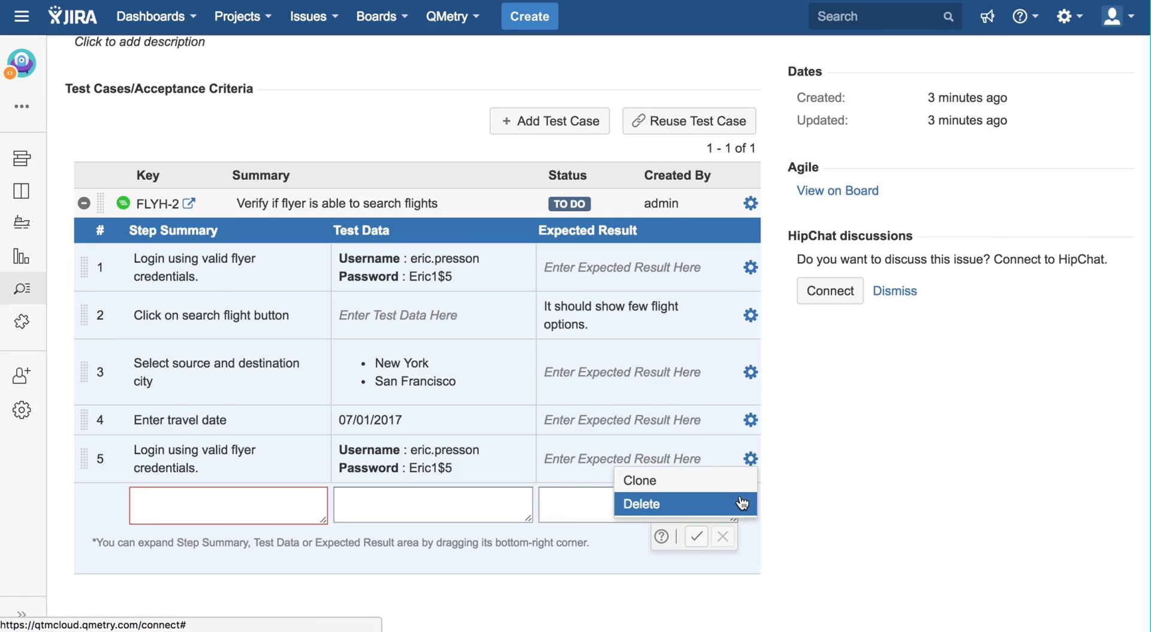
click(742, 502)
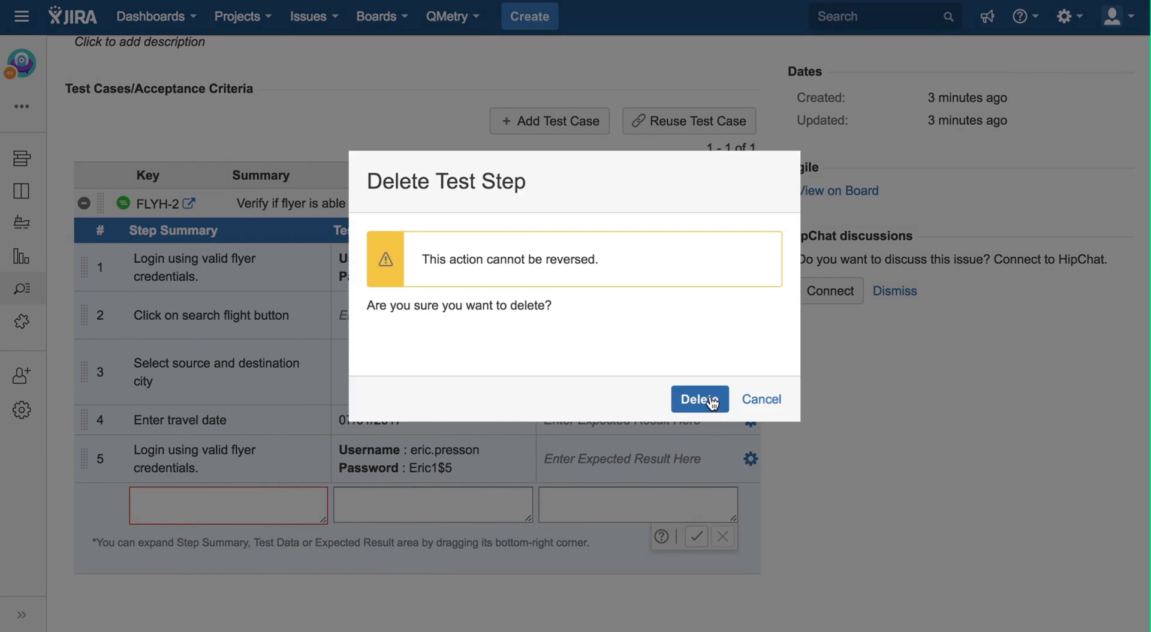
click(700, 399)
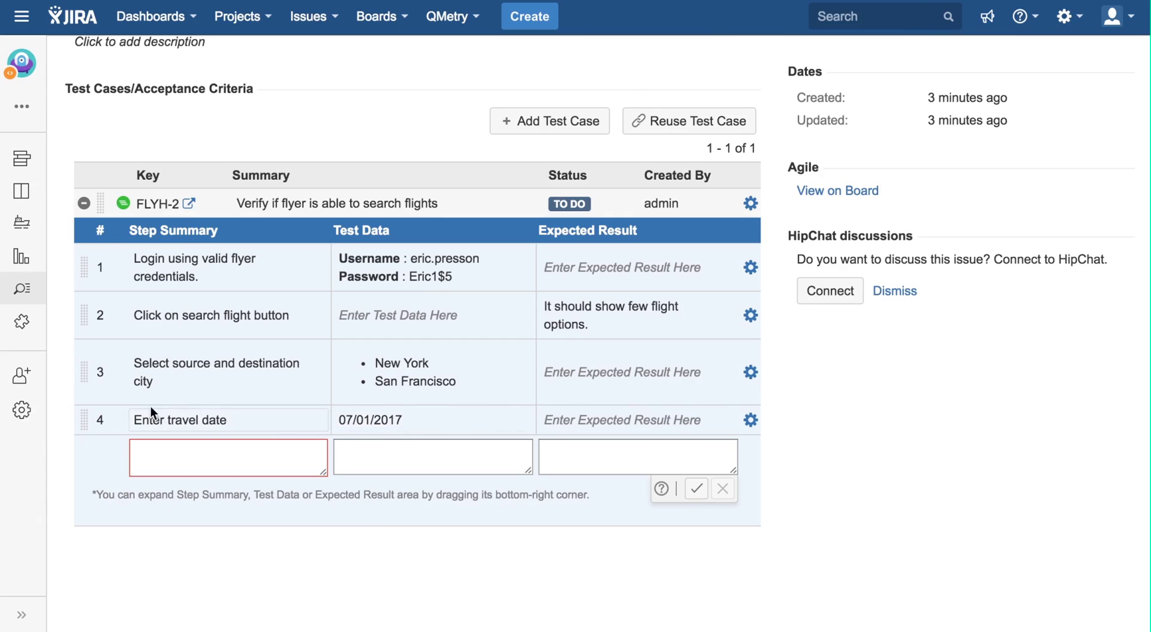
Move the "Enter travel date" test step ahead of the city selection step and back again, and collapse FLYH-2
mouse_move(90, 425)
mouse_down()
mouse_move(82, 360)
mouse_move(83, 421)
mouse_up()
click(85, 206)
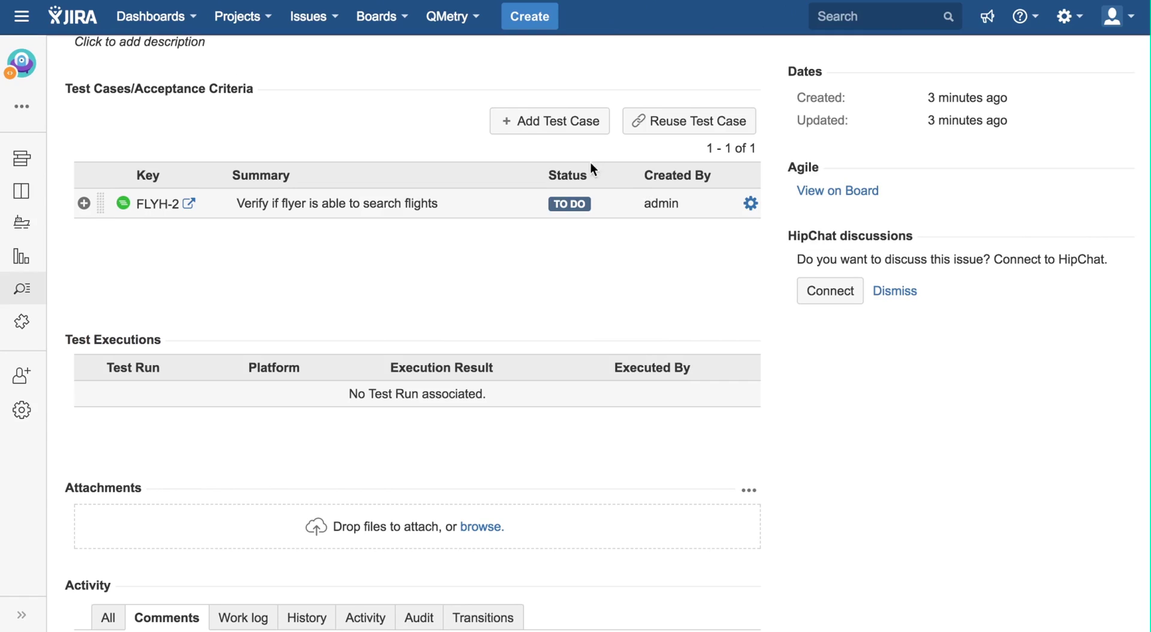
click(567, 122)
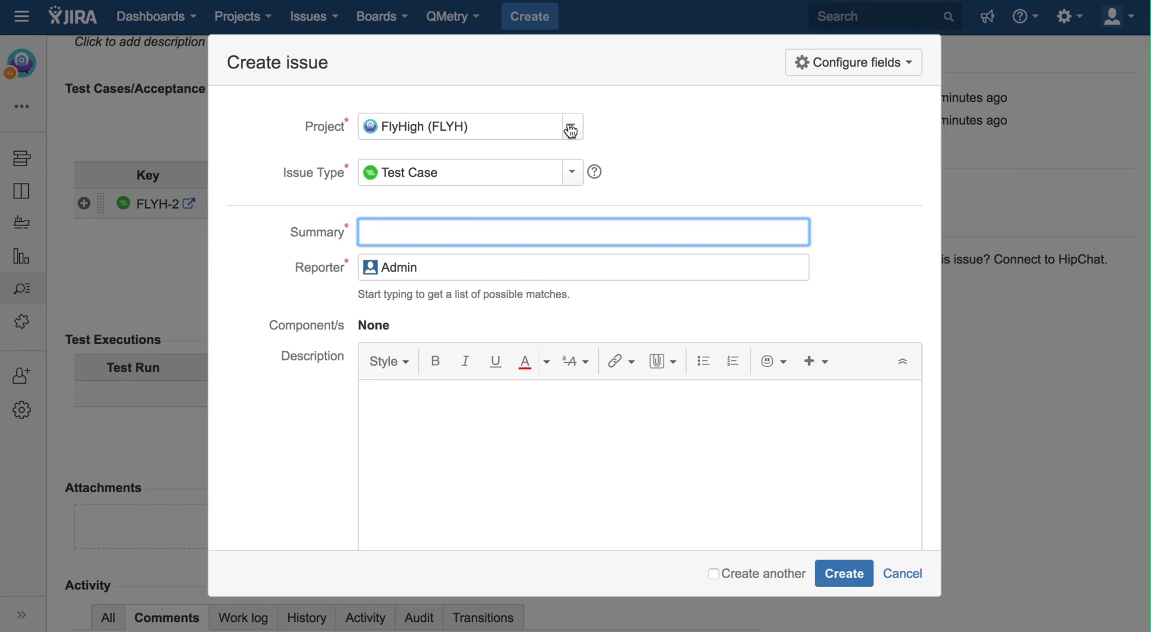
click(571, 173)
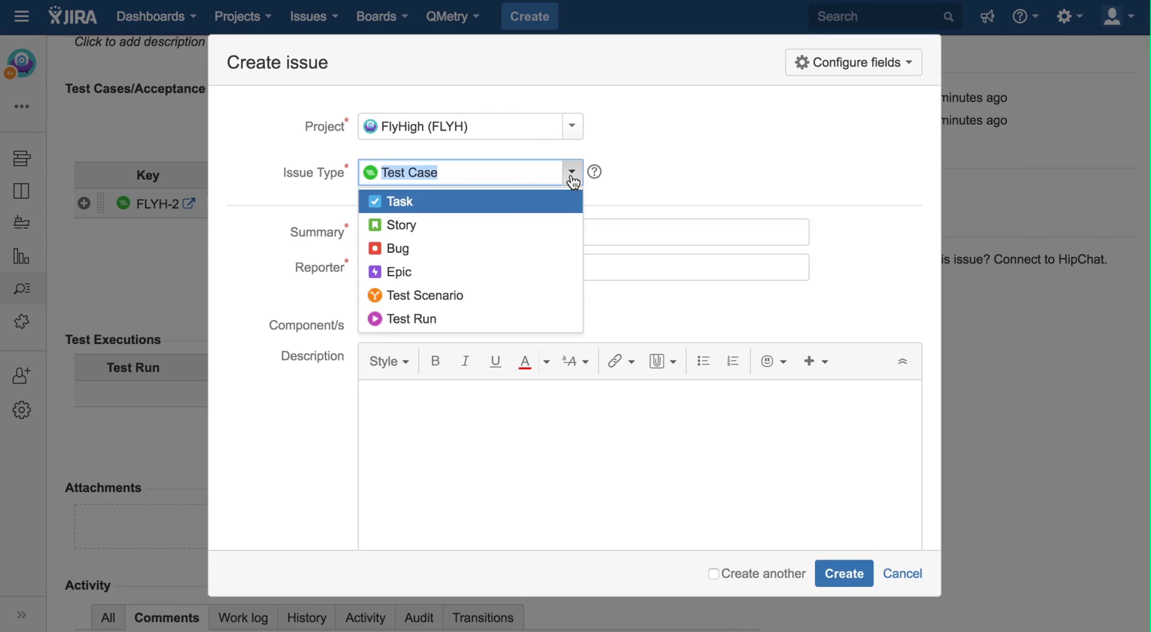
click(563, 295)
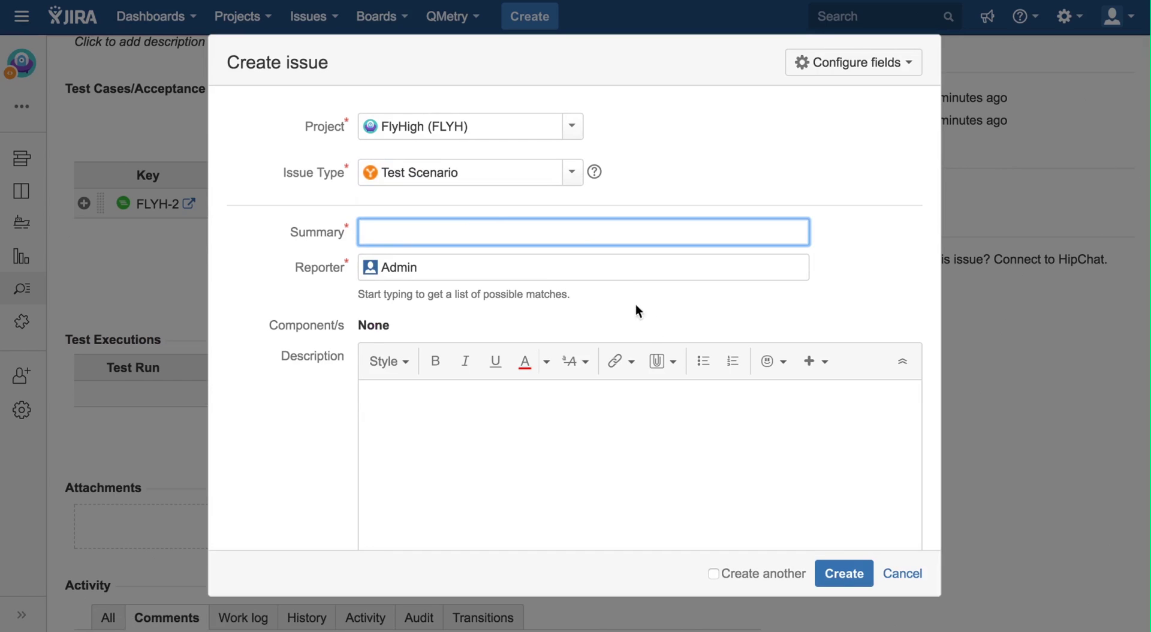
click(901, 574)
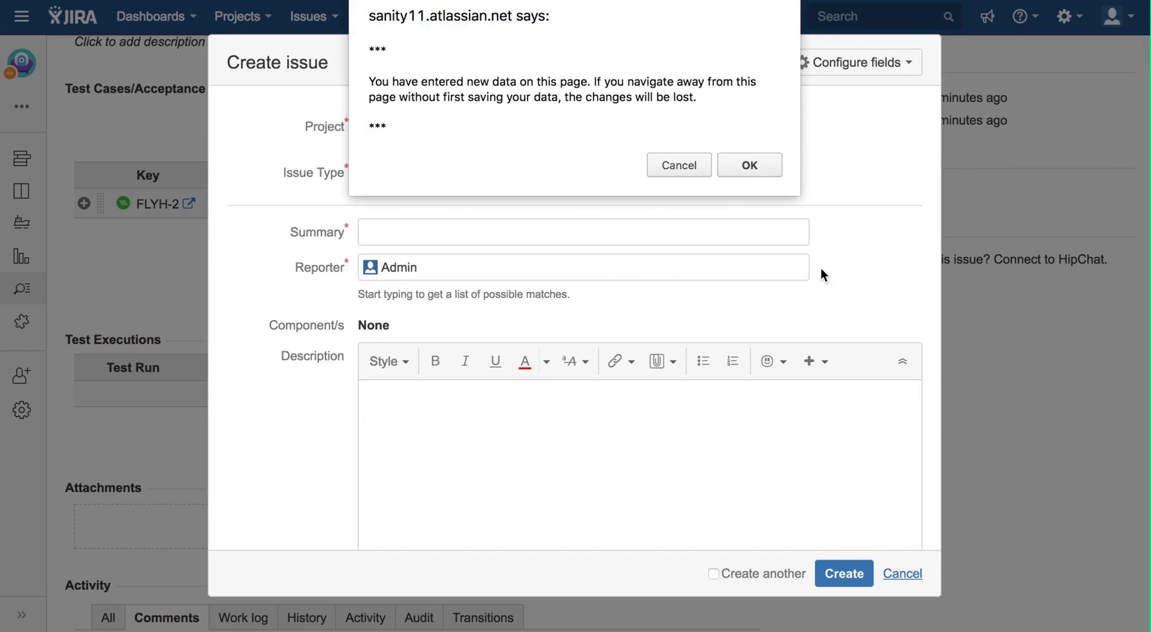
click(759, 169)
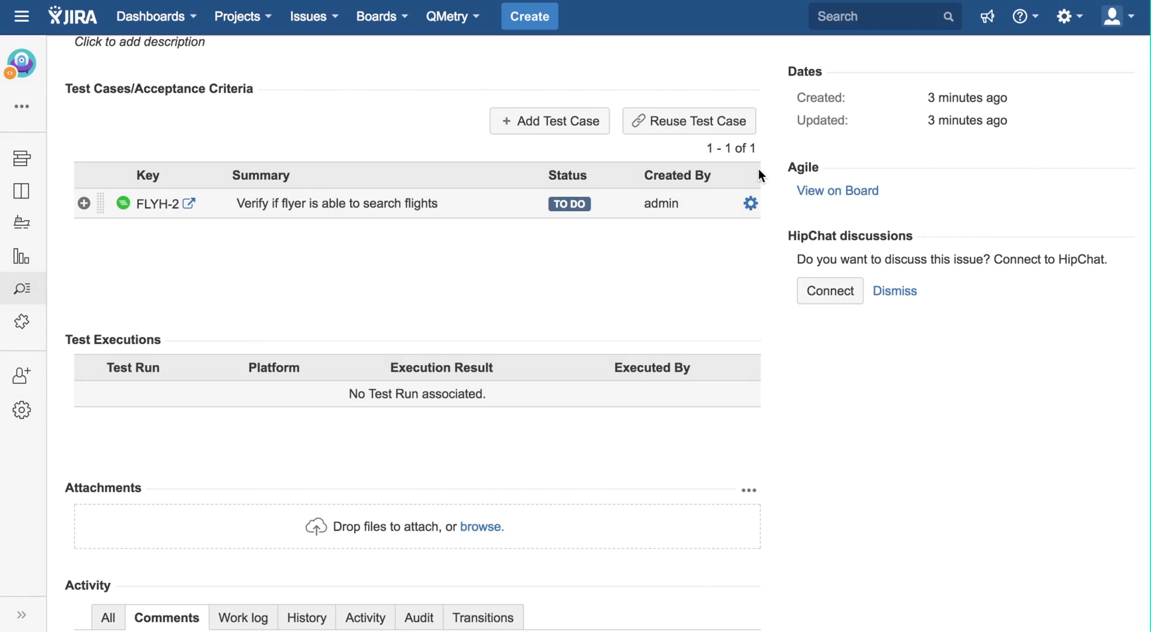
Filter the reusable issues by the Test Scenario issue type and link FLYH-27 "Flight Reservation from the Web Portal" to the story
click(711, 116)
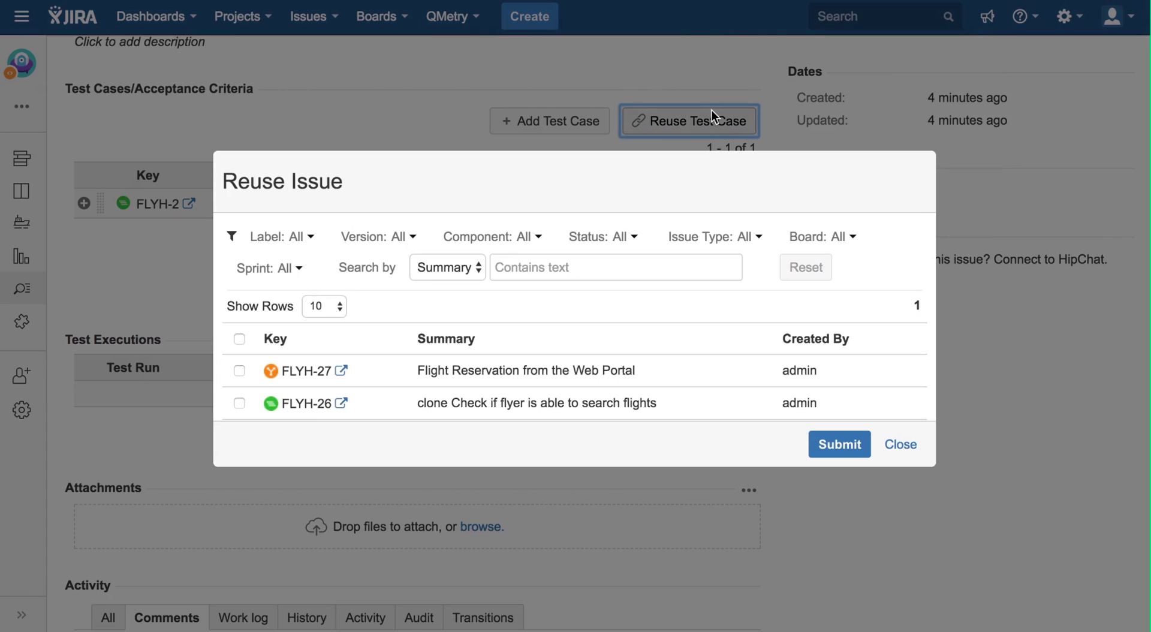
click(743, 244)
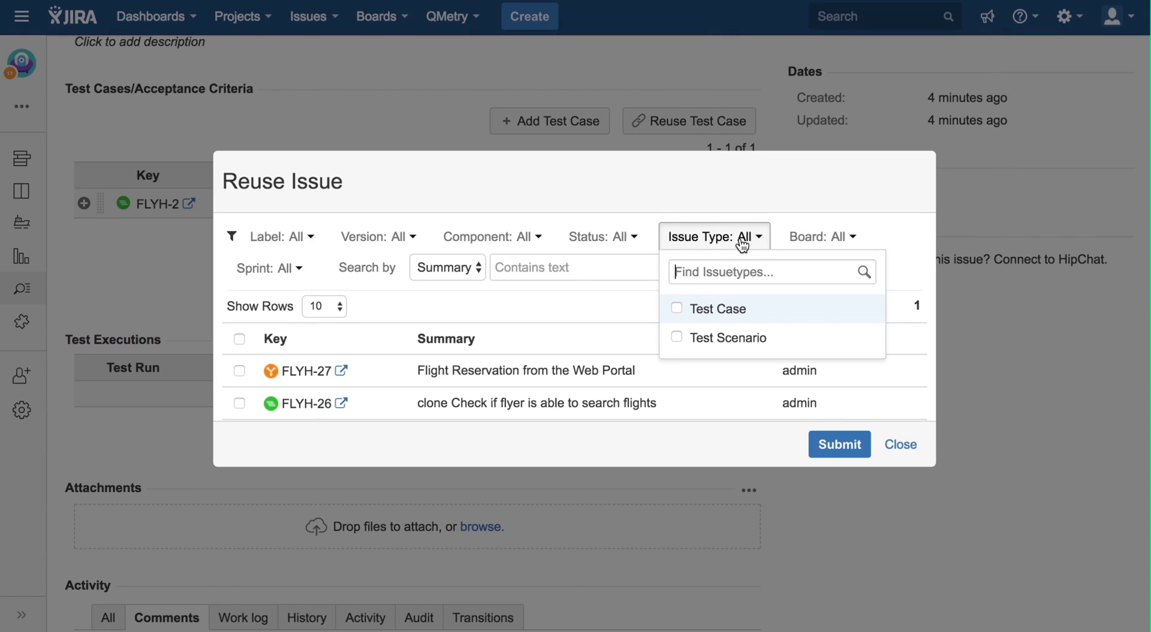
click(676, 336)
click(674, 395)
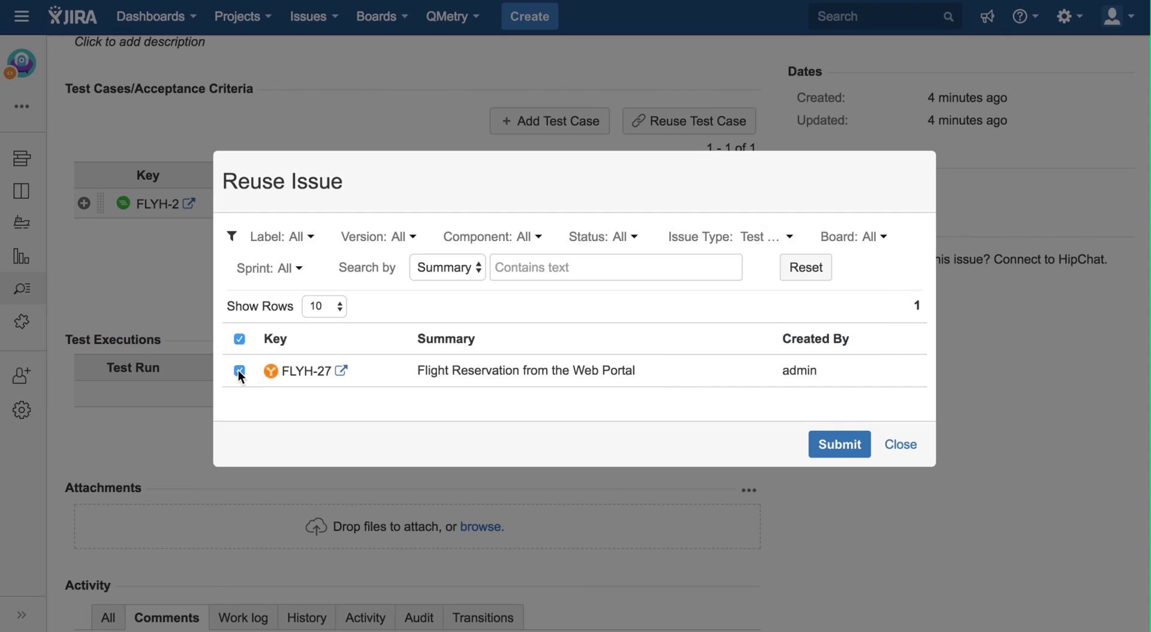
click(845, 443)
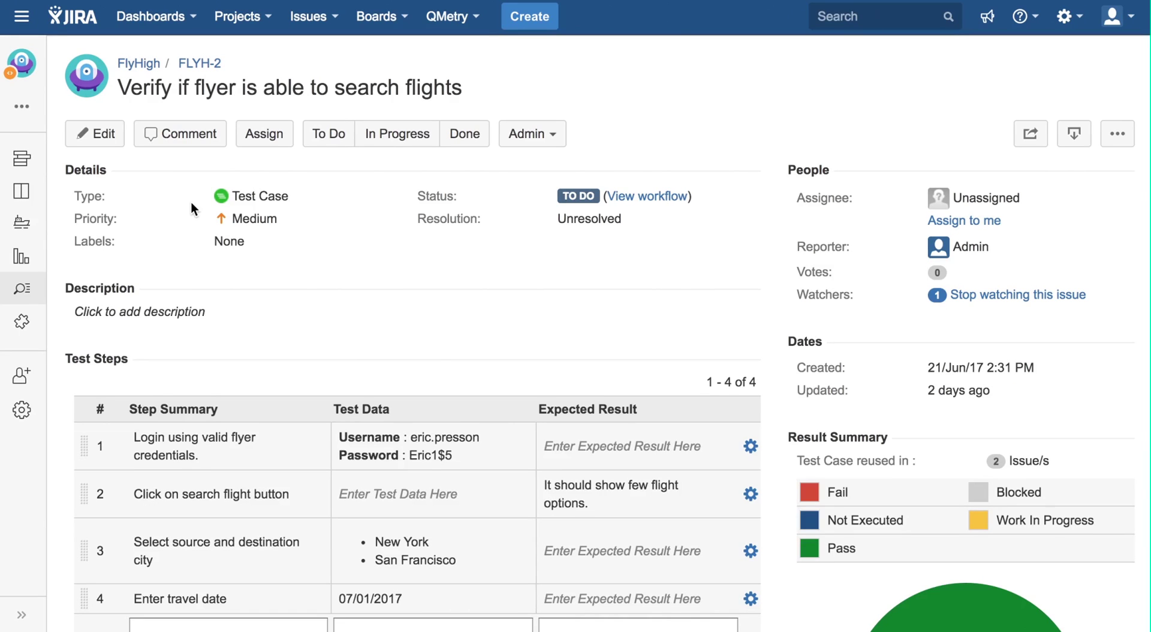
Review test case FLYH-2's test steps, result summary, test executions and audit history of changes
scroll(191, 201, down, 5)
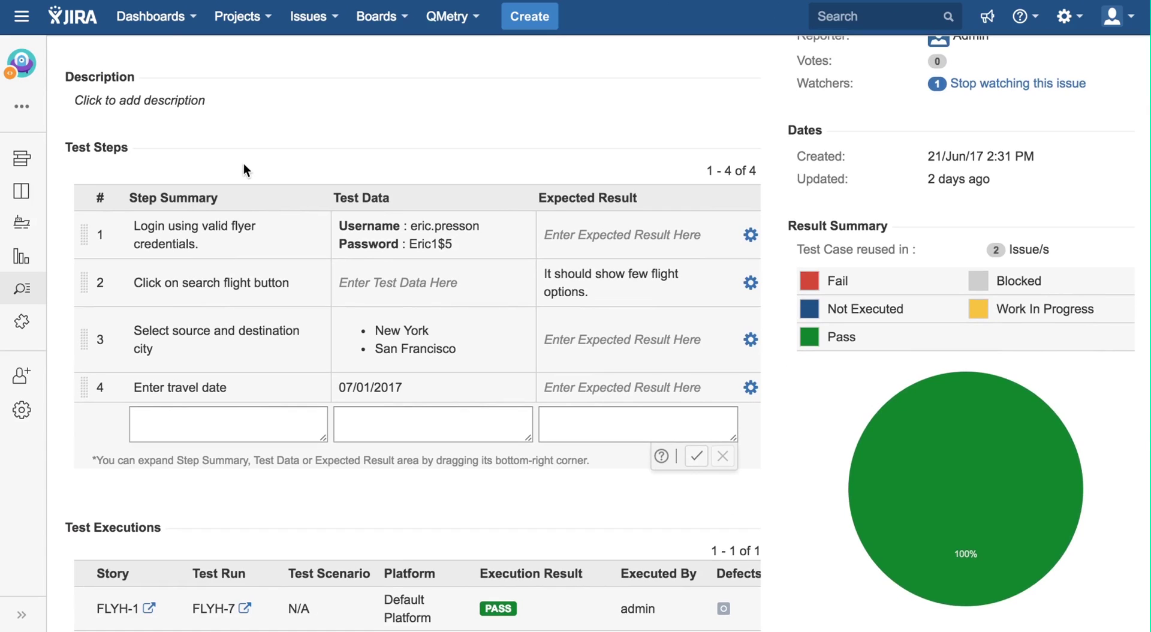
scroll(244, 163, down, 10)
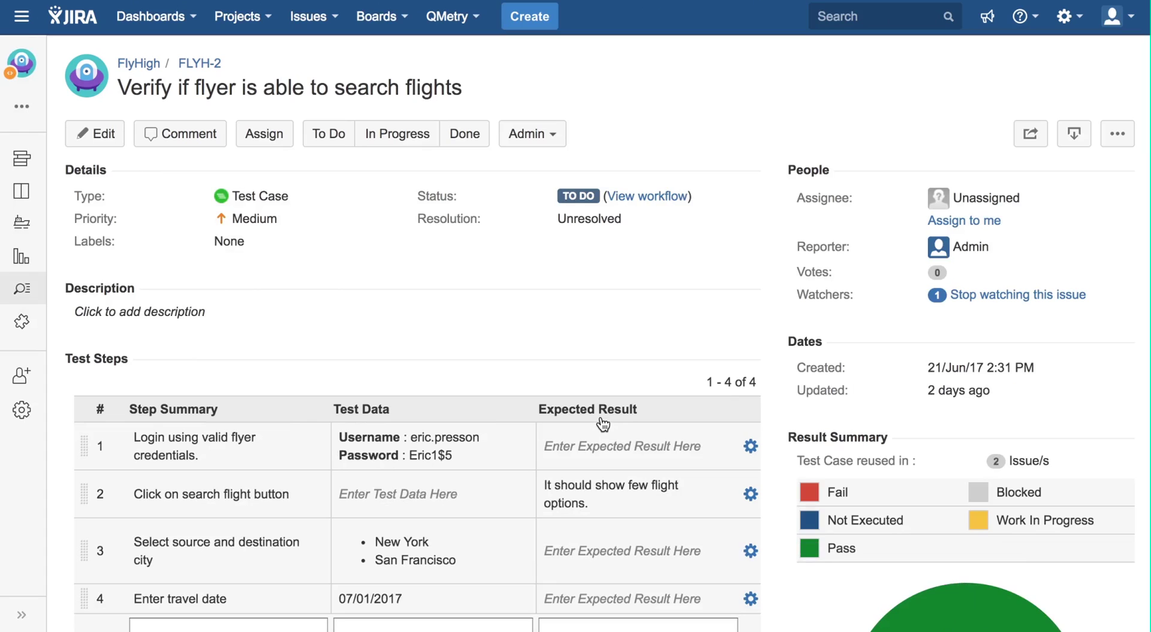
scroll(603, 425, down, 10)
scroll(779, 452, down, 2)
scroll(779, 452, down, 12)
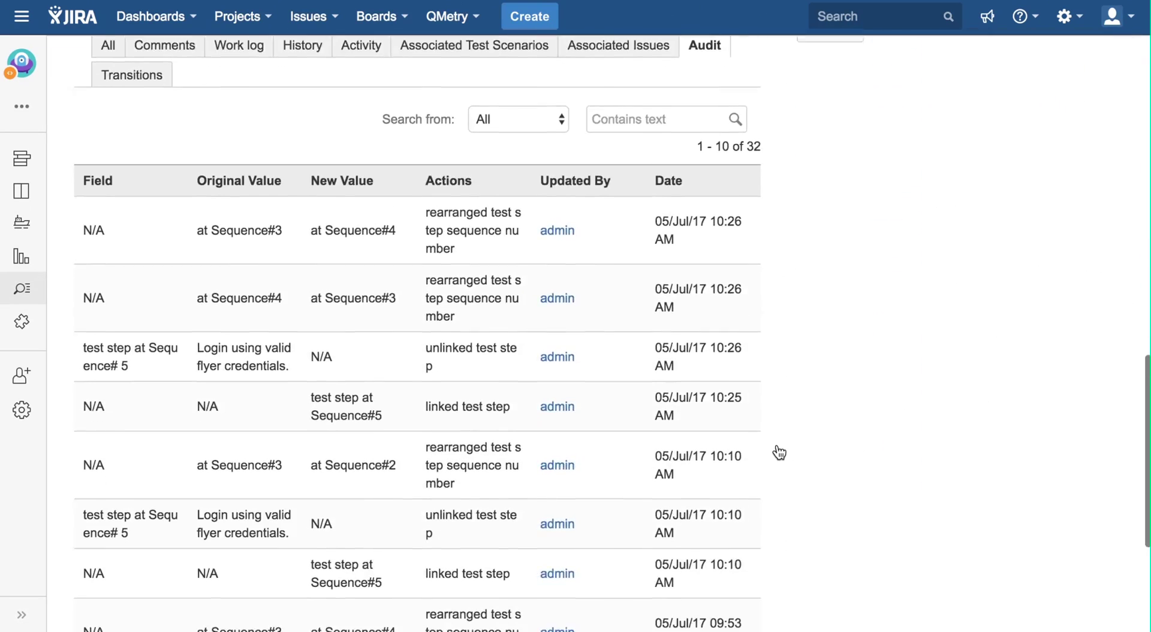
scroll(851, 439, down, 1)
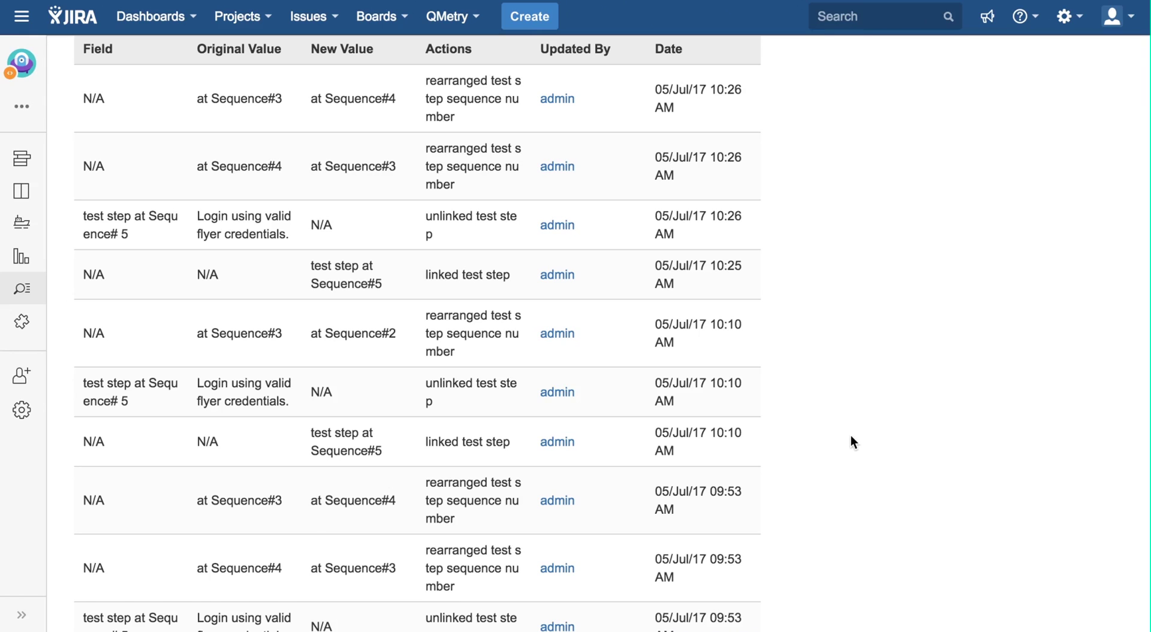
scroll(851, 438, up, 6)
scroll(850, 436, up, 3)
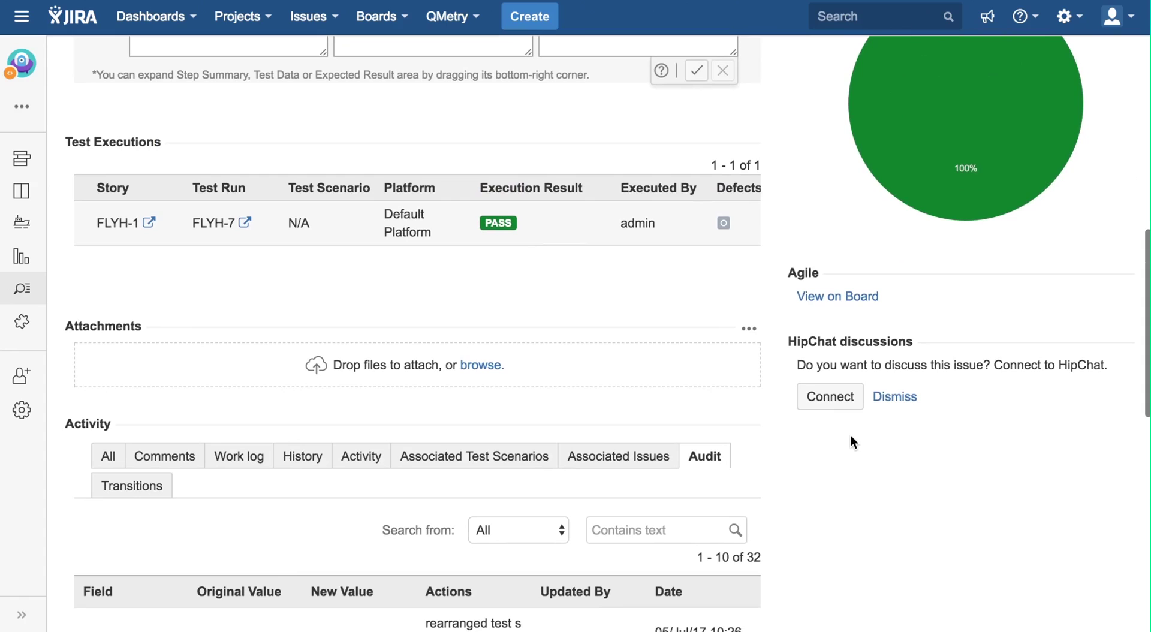